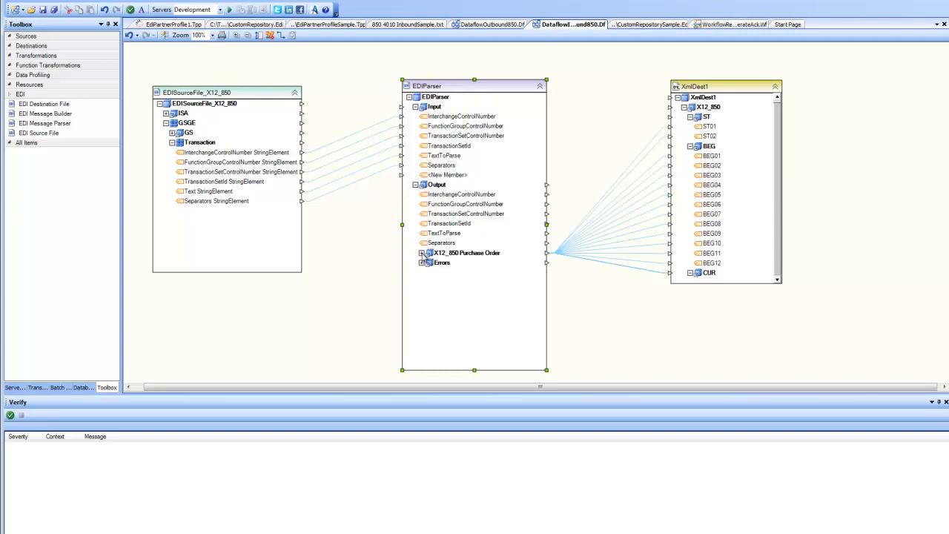
# Expand the X12_850 Purchase Order node in the EDIParser output to show its segments.
pyautogui.click(422, 253)
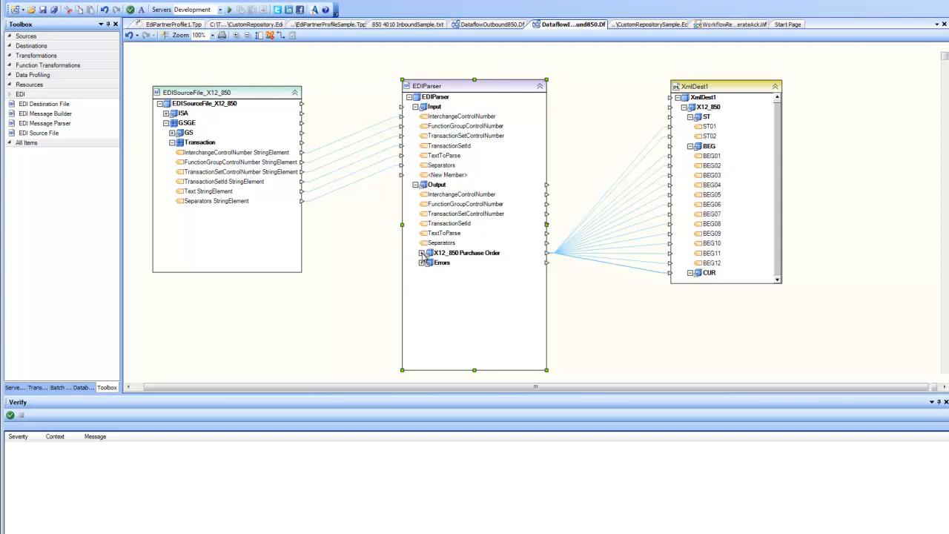
pyautogui.click(423, 254)
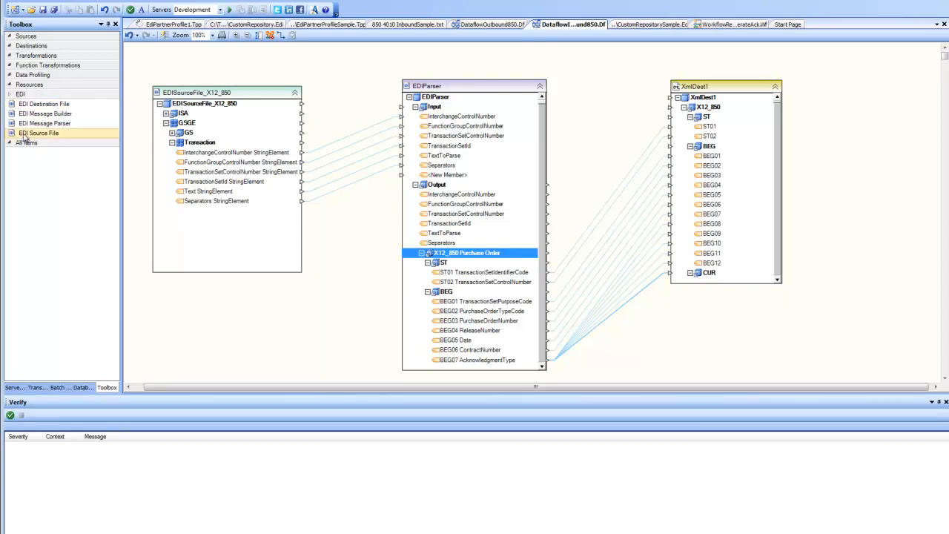
pyautogui.moveTo(52, 123); pyautogui.dragTo(176, 104)
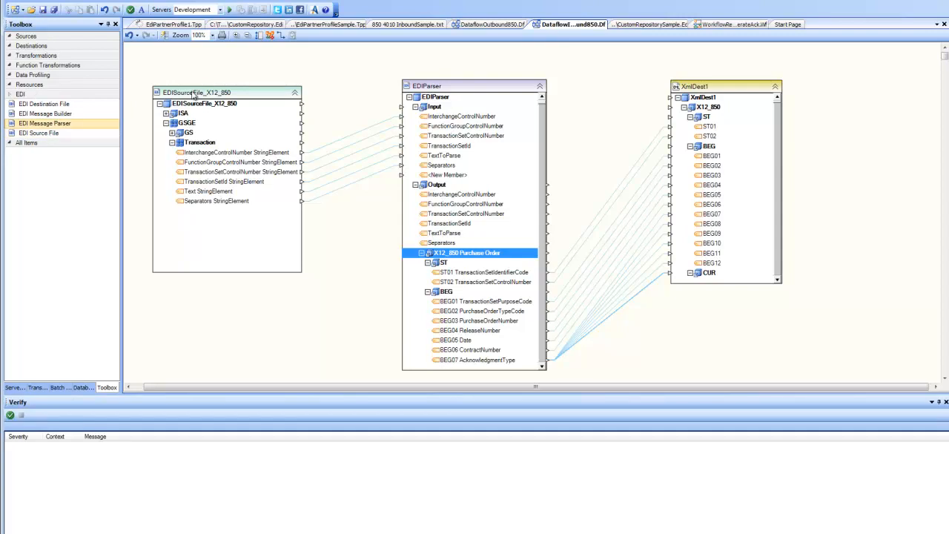
# Review the EDISourceFile_X12_850 properties, covering its file path, partner profile and general options.
pyautogui.click(195, 93)
pyautogui.rightClick(194, 92)
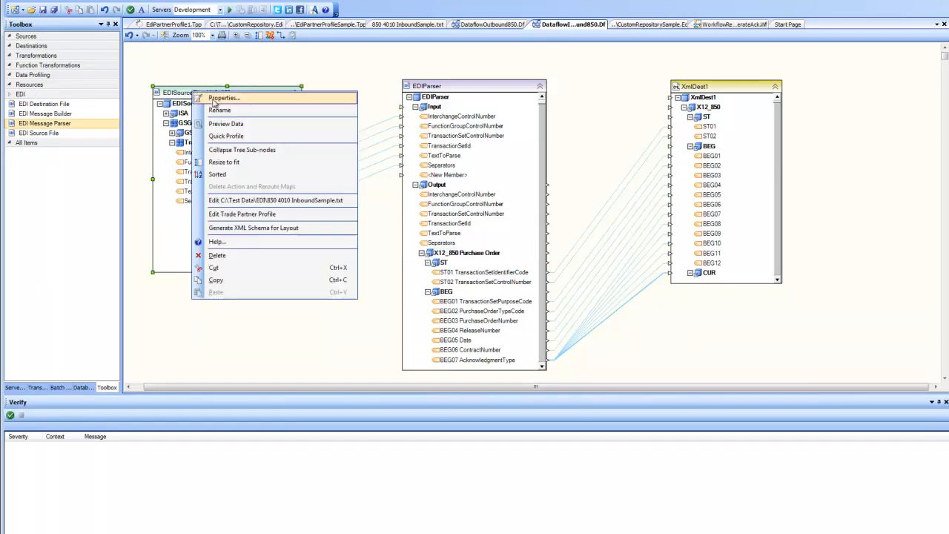
pyautogui.click(214, 98)
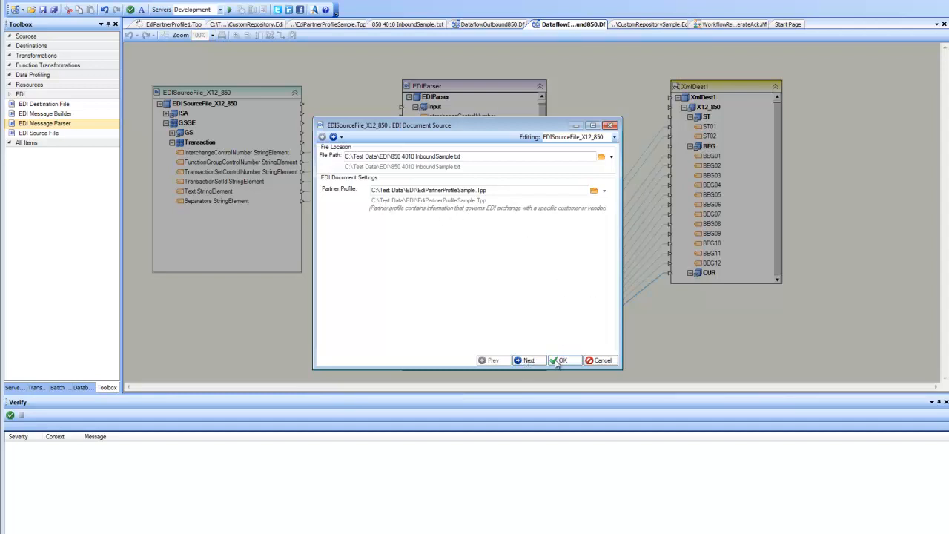
pyautogui.click(528, 360)
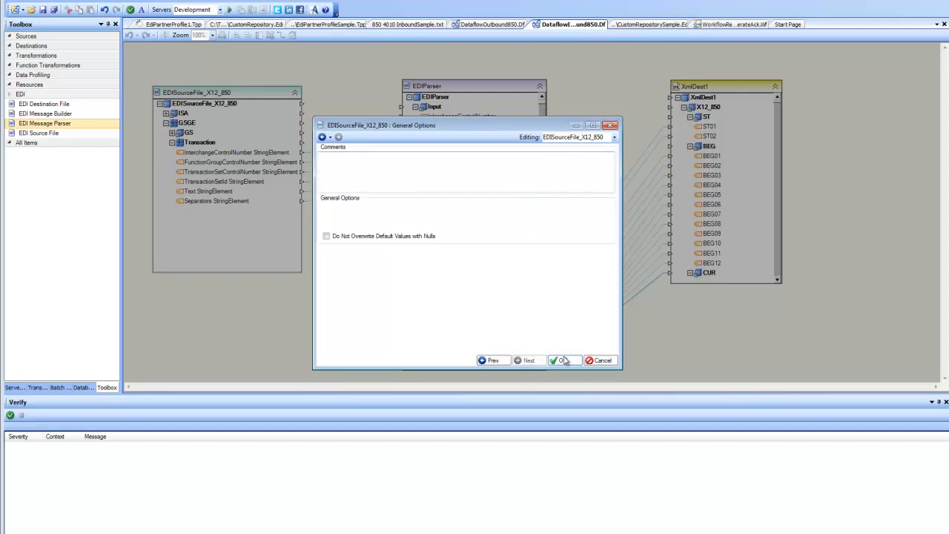
pyautogui.click(562, 362)
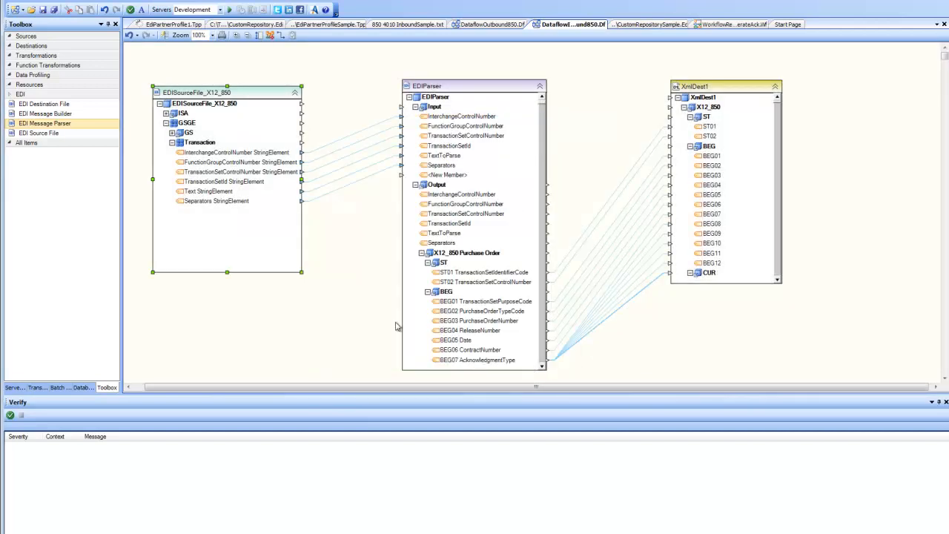
# Preview the EDISourceFile_X12_850 data and expand the record down to the GS and Transaction rows under GSGE.
pyautogui.rightClick(235, 94)
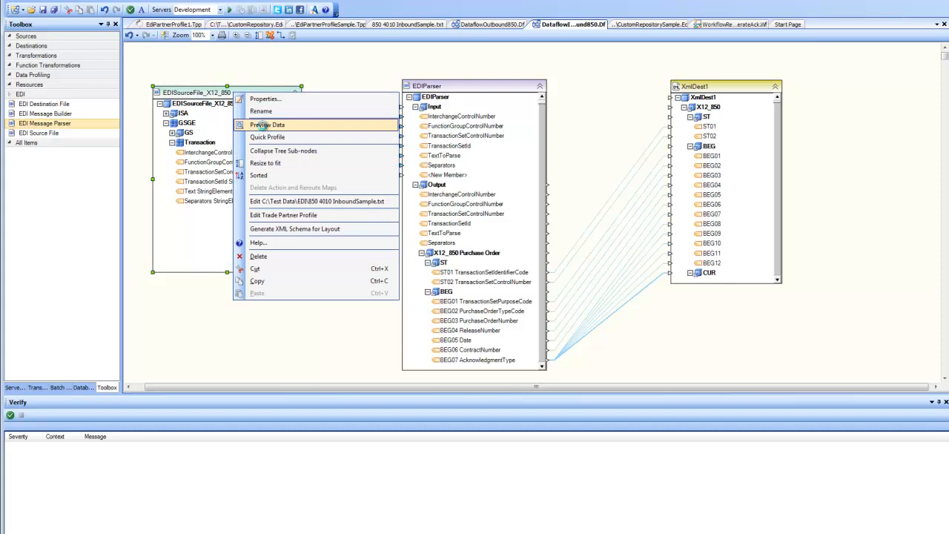
pyautogui.click(266, 126)
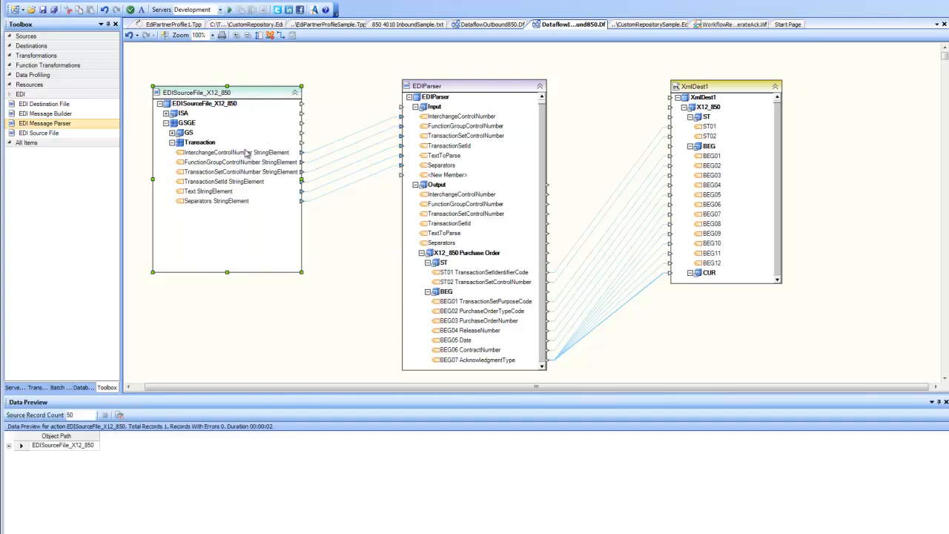
pyautogui.click(8, 446)
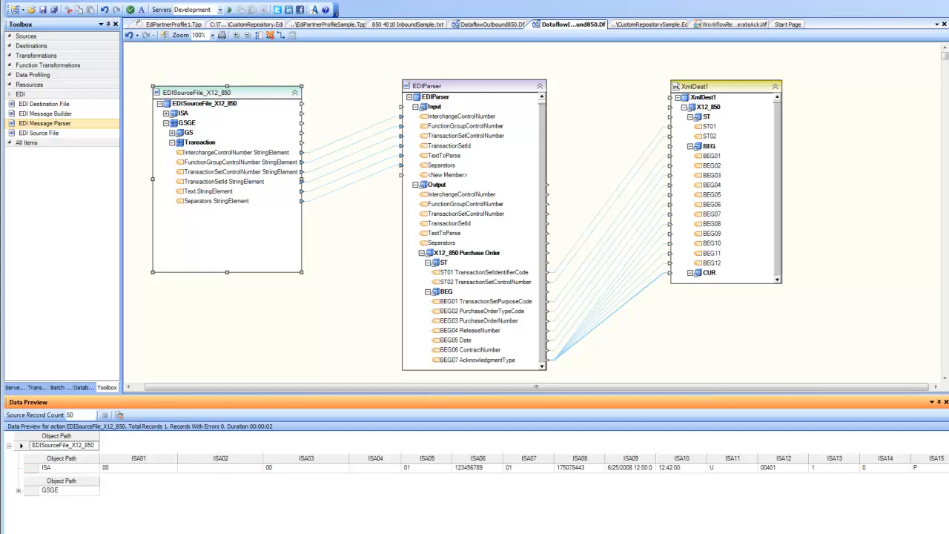
pyautogui.hscroll(2, 474, 463)
pyautogui.hscroll(-2, 366, 530)
pyautogui.click(19, 493)
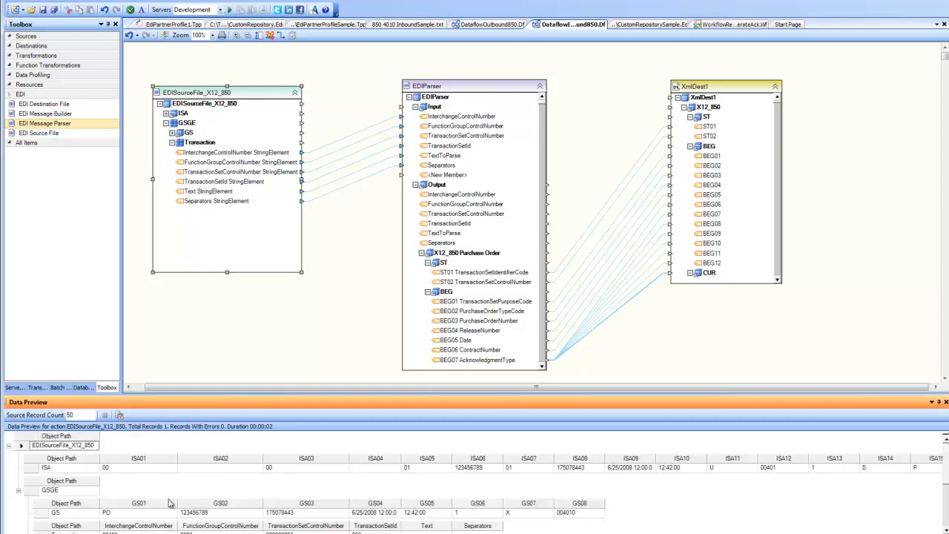
pyautogui.scroll(-2, 169, 503)
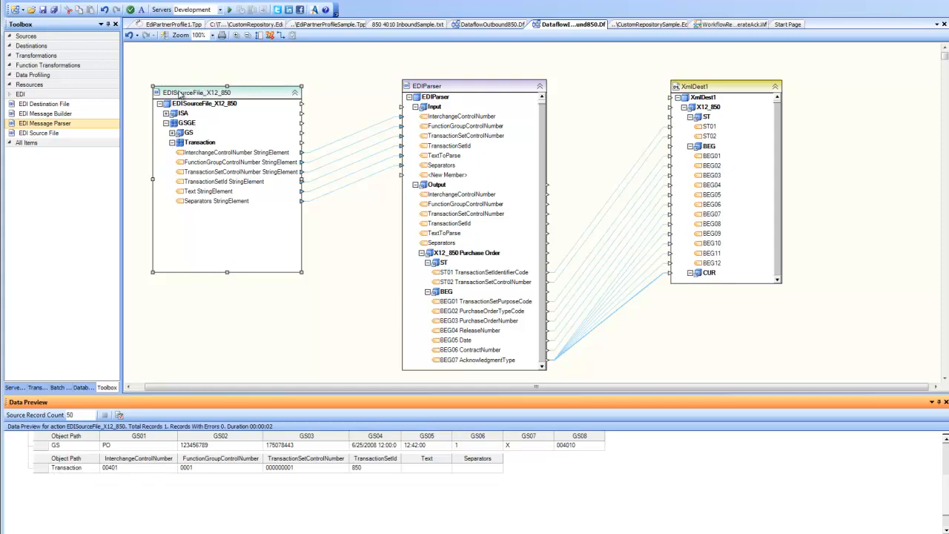
# Expand and collapse the ISA, GSGE and GS nodes of EDISourceFile_X12_850 to inspect its layout.
pyautogui.click(167, 113)
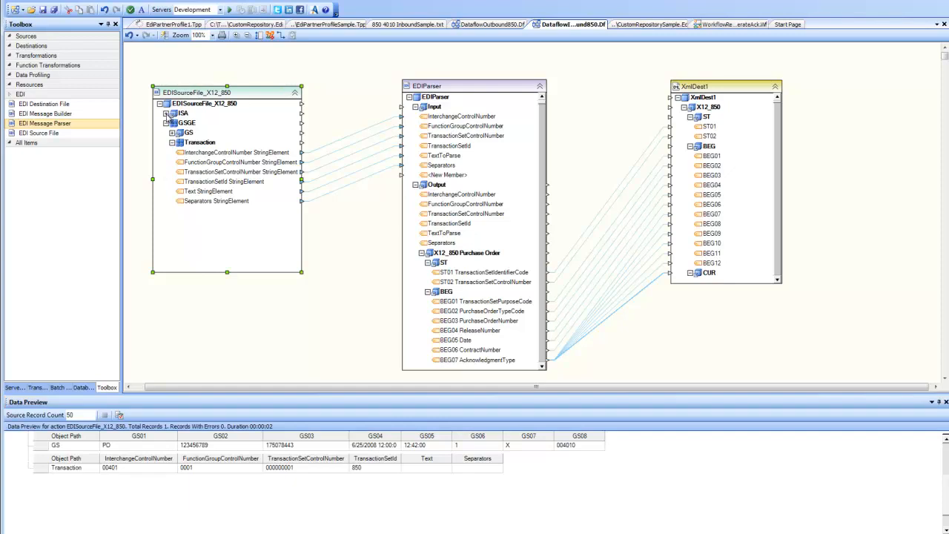
pyautogui.click(167, 113)
pyautogui.click(166, 123)
pyautogui.click(166, 123)
pyautogui.click(172, 133)
pyautogui.click(172, 133)
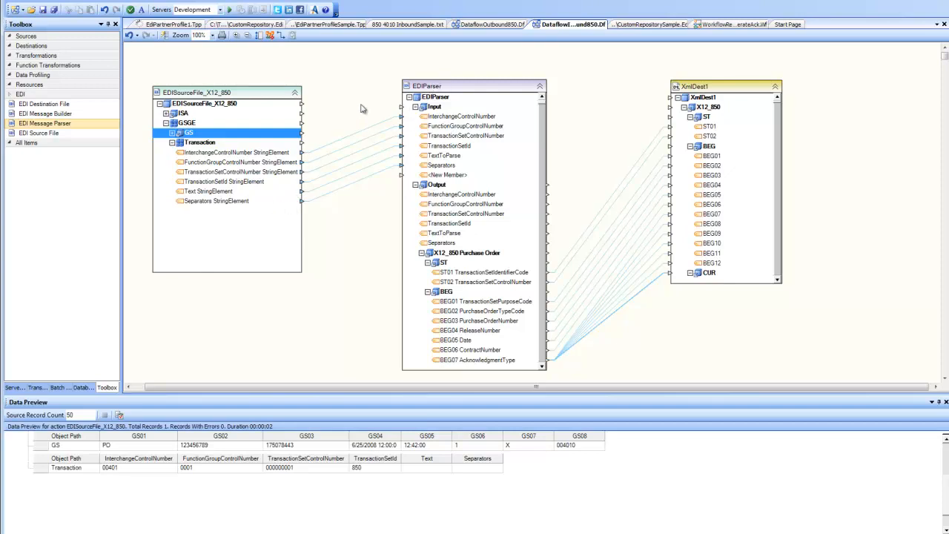
# Open the source file 850 4010 InboundSample.txt, examine its raw EDI text, and return to the inbound 850 dataflow.
pyautogui.rightClick(245, 92)
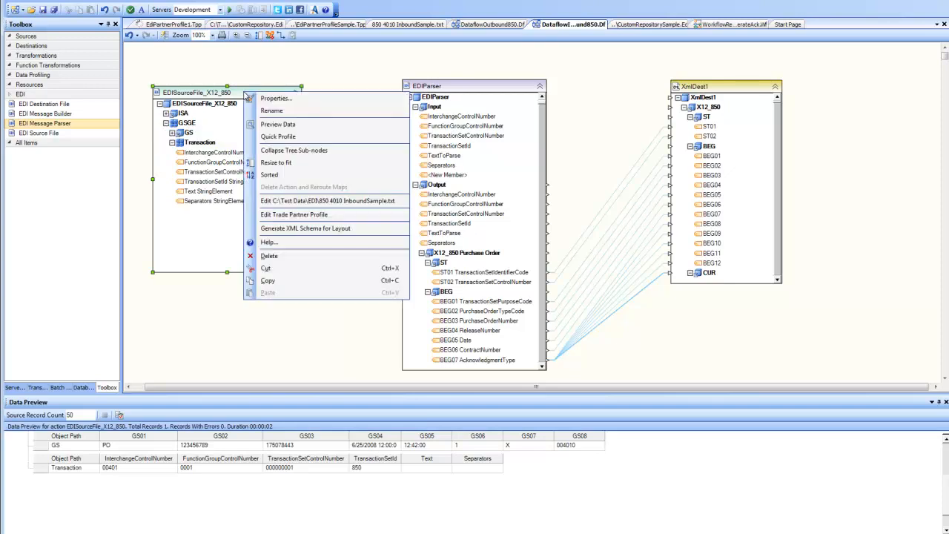
pyautogui.click(271, 205)
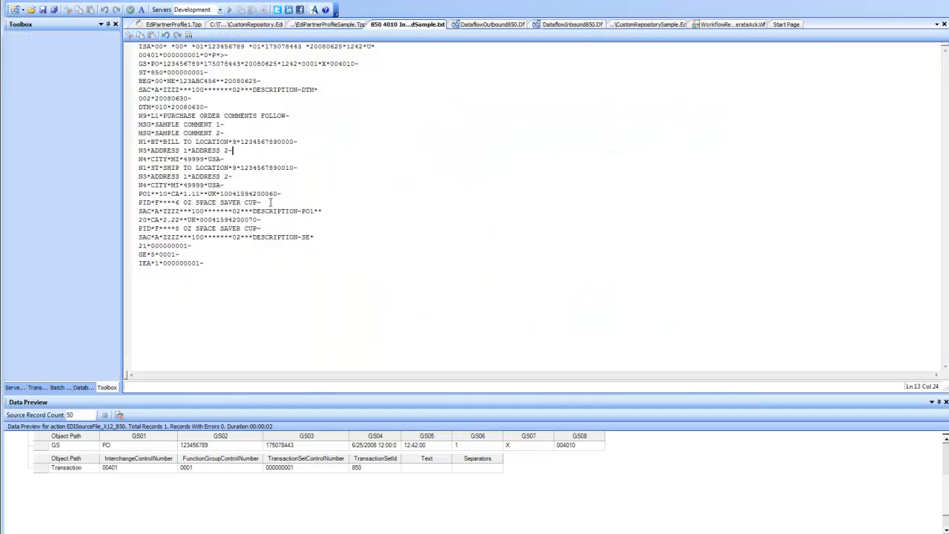
pyautogui.moveTo(218, 274); pyautogui.dragTo(208, 46)
pyautogui.click(263, 295)
pyautogui.click(565, 25)
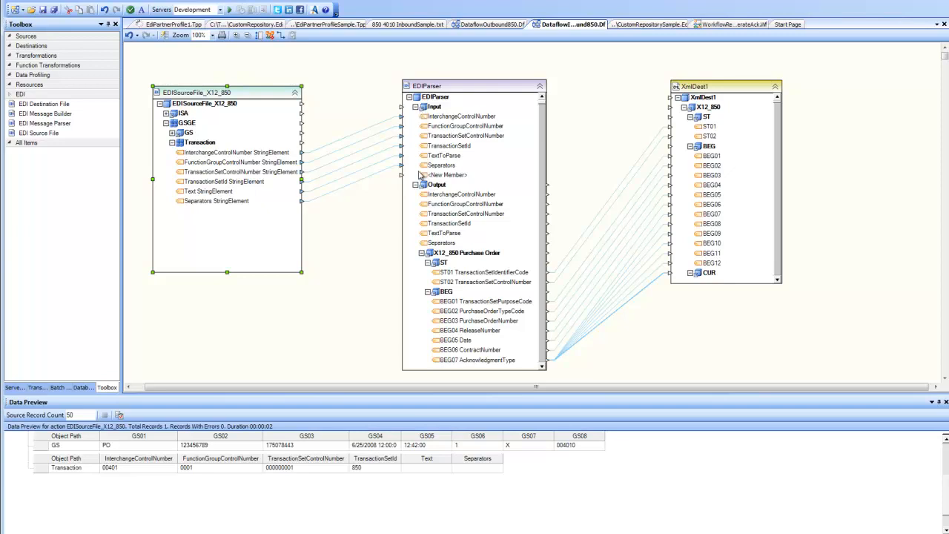
# Collapse the Input node and the ST segment in EDIParser to inspect the remaining purchase order fields.
pyautogui.click(415, 107)
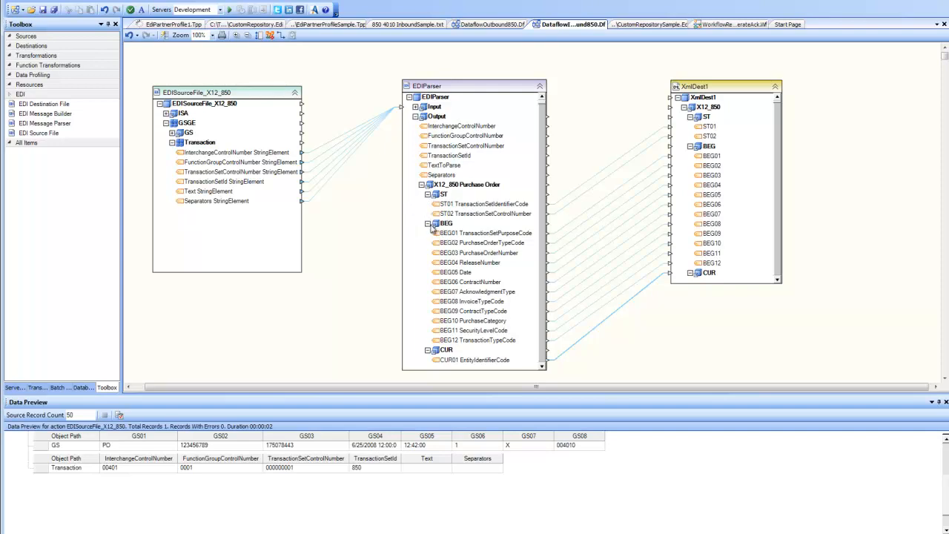
pyautogui.click(428, 193)
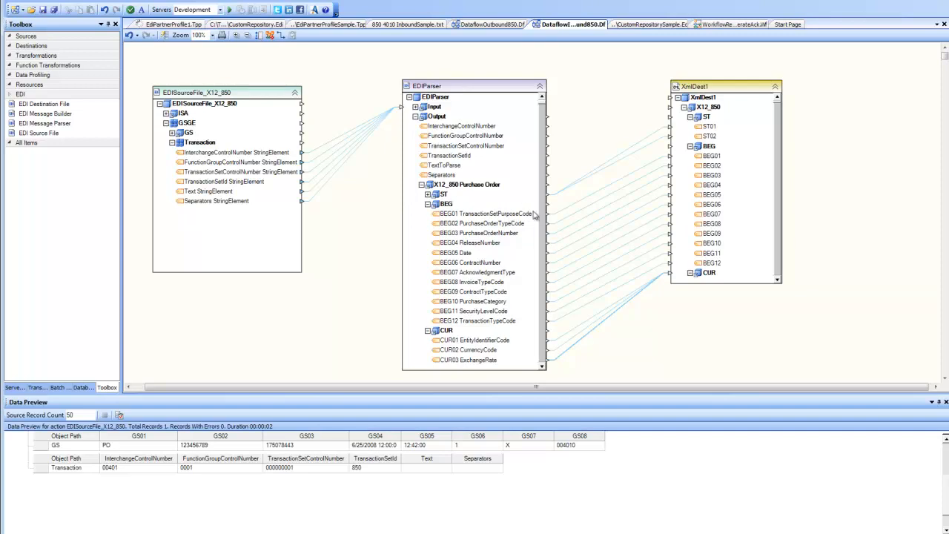
# Select 850 - Purchase Order as the message in the EDIParser settings and accept them.
pyautogui.doubleClick(460, 89)
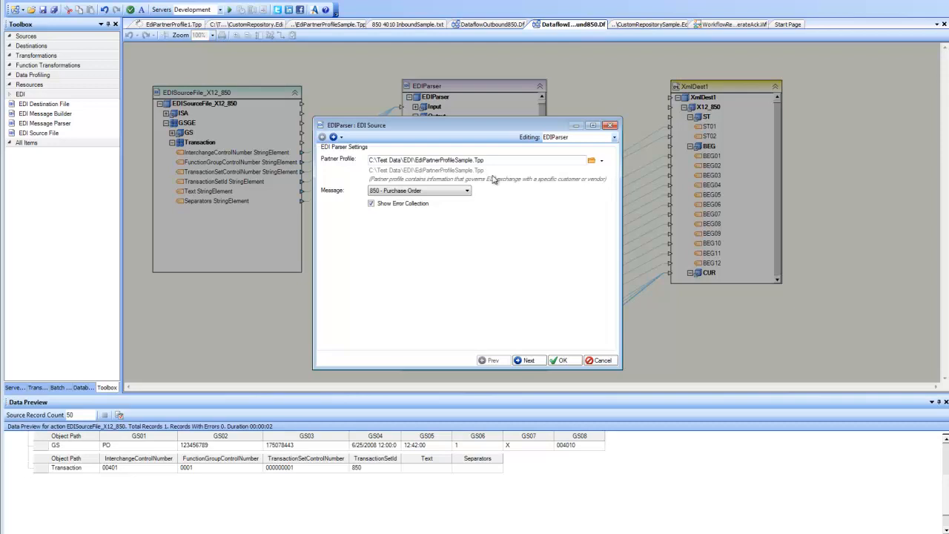
pyautogui.click(444, 191)
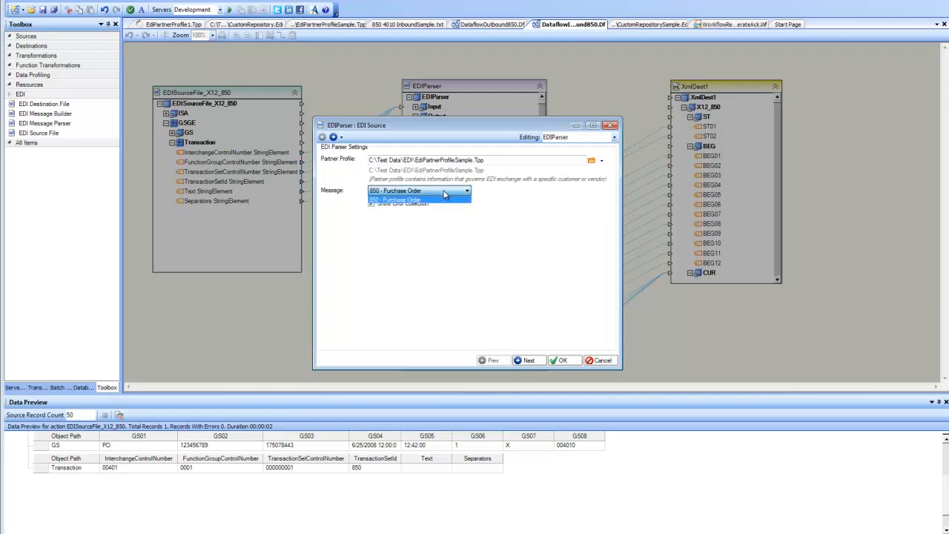
pyautogui.click(444, 199)
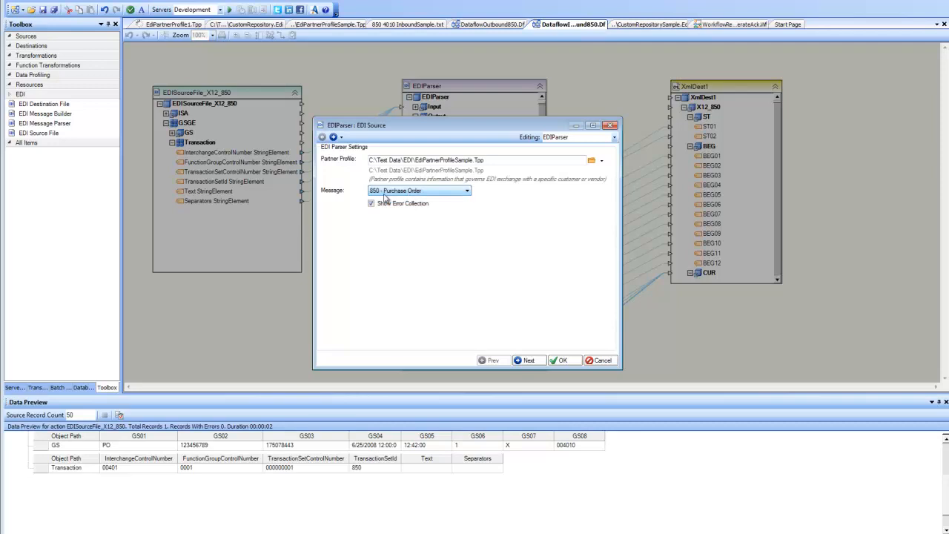
pyautogui.click(428, 191)
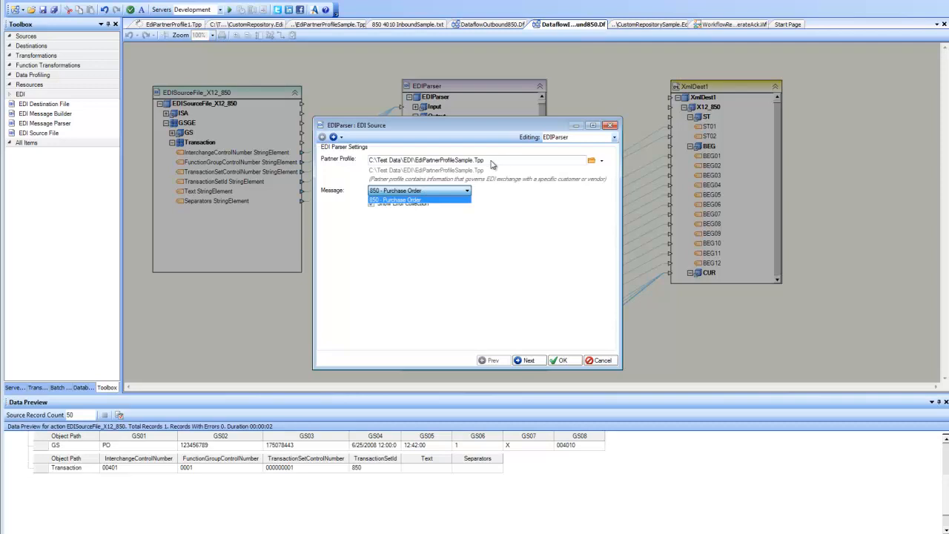
pyautogui.click(423, 199)
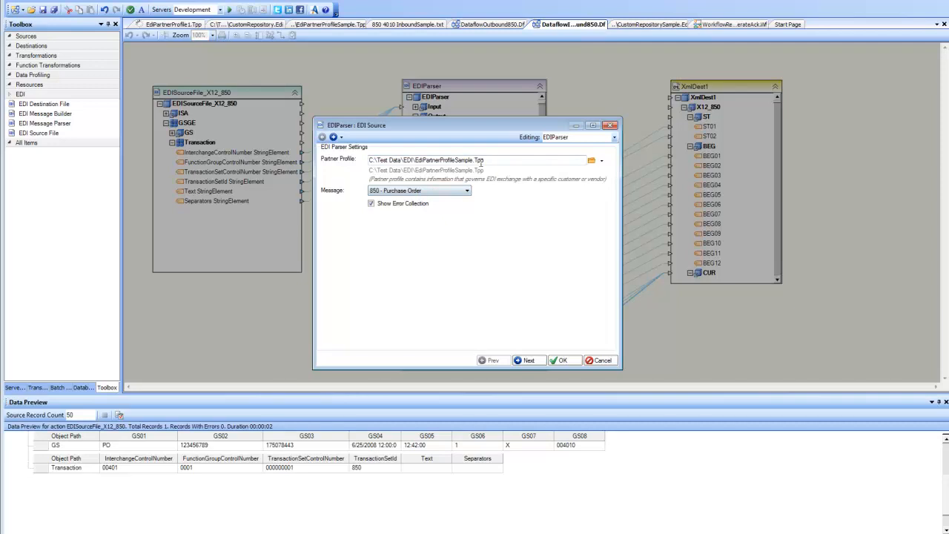
pyautogui.click(413, 192)
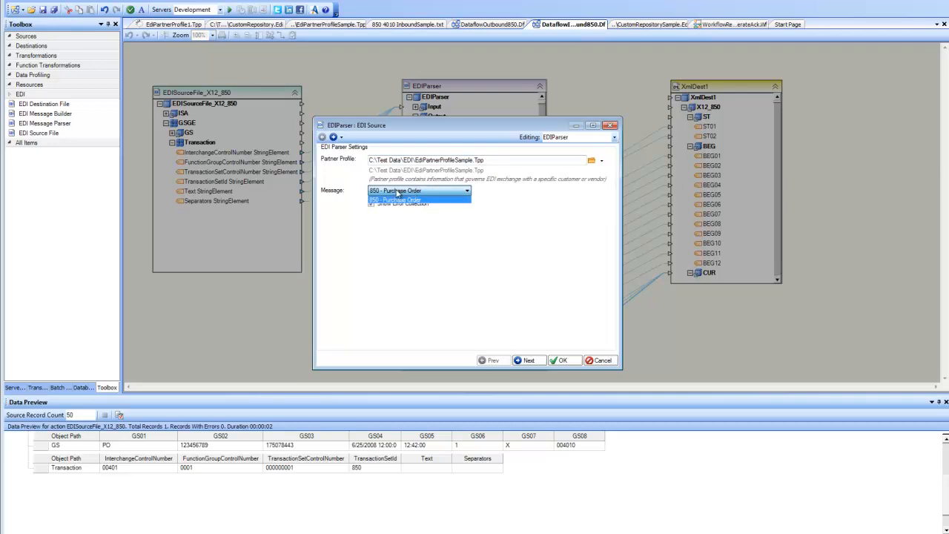
pyautogui.click(389, 195)
pyautogui.click(558, 360)
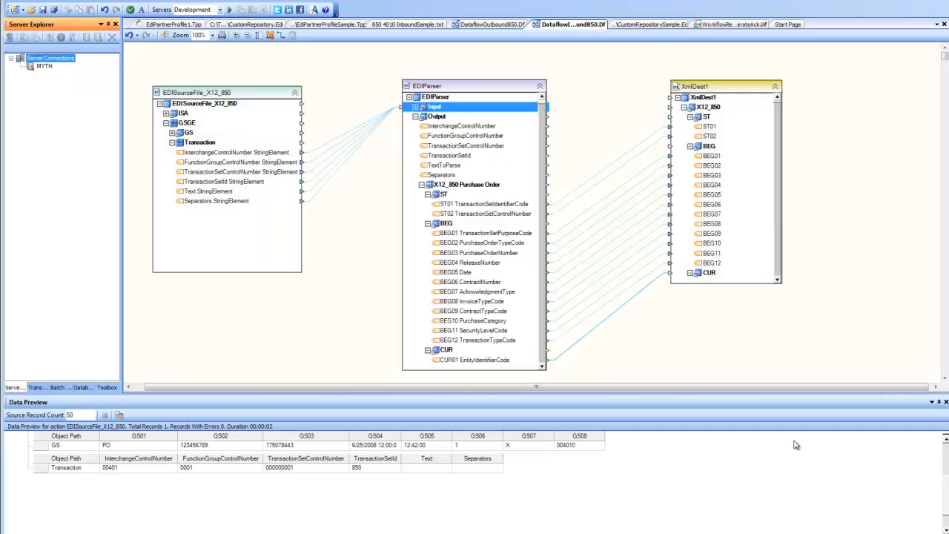